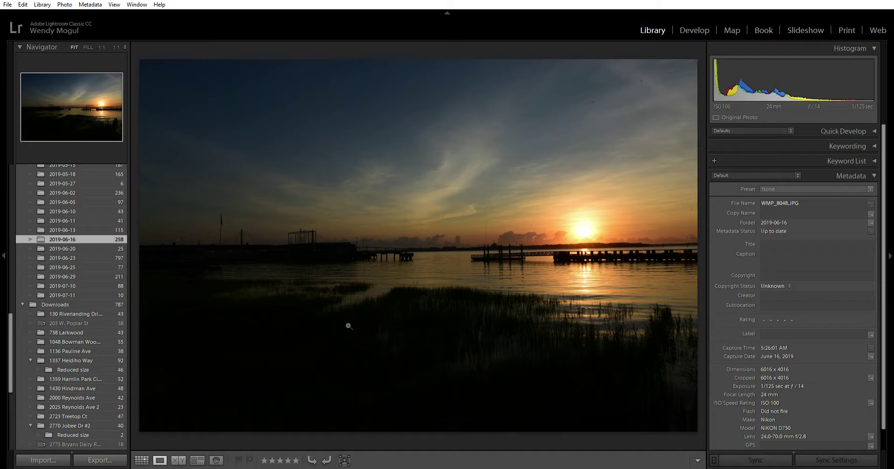
Open the sunset photo in the Develop module and set Highlights to -90 and Shadows to +81
{"action": "left_click", "coordinate": [697, 29]}
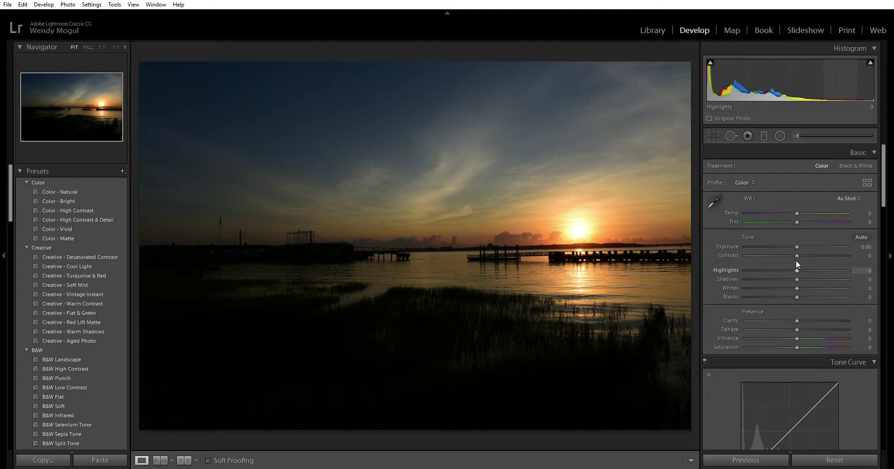
{"action": "left_click_drag", "start_coordinate": [796, 270], "coordinate": [747, 261]}
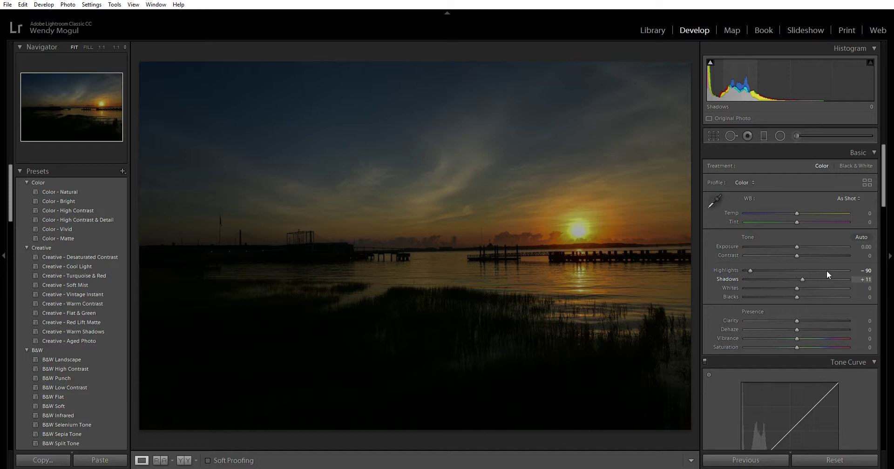
{"action": "scroll", "coordinate": [843, 270], "scroll_direction": "up", "scroll_amount": 10}
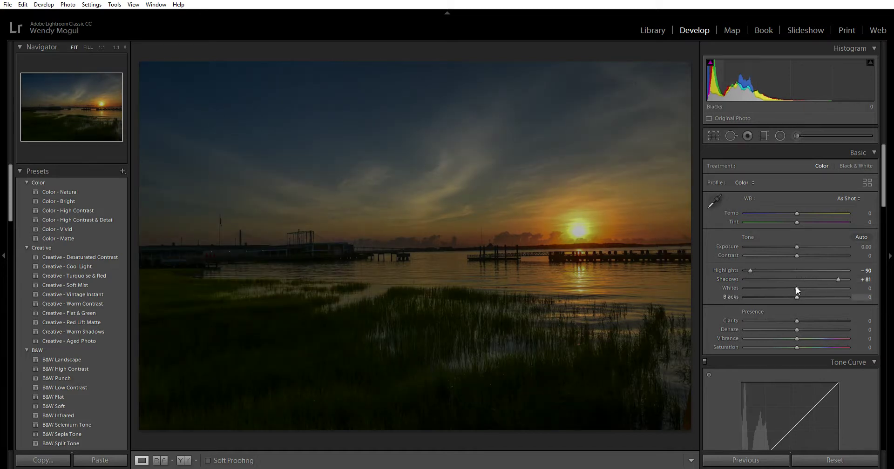
Set the photo's Blacks to +79 and Whites to +60 in the basic tone adjustments
{"action": "left_click_drag", "start_coordinate": [796, 296], "coordinate": [838, 296]}
{"action": "scroll", "coordinate": [841, 291], "scroll_direction": "up", "scroll_amount": 6}
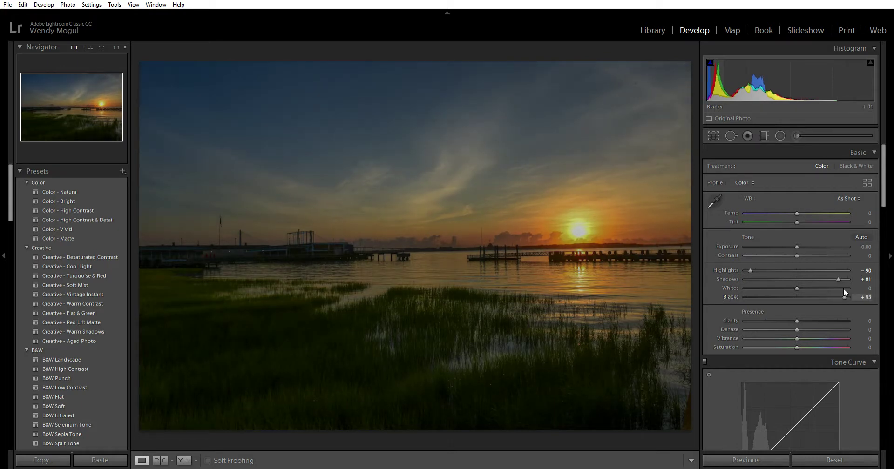
{"action": "scroll", "coordinate": [833, 289], "scroll_direction": "down", "scroll_amount": 2}
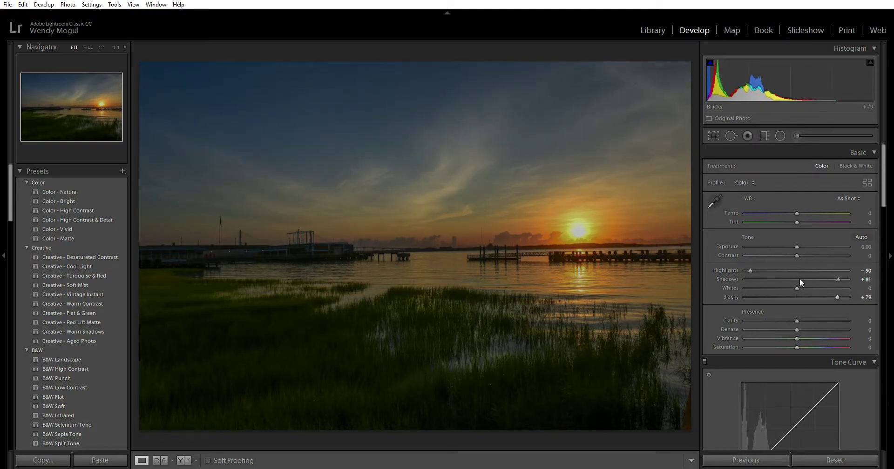
{"action": "left_click_drag", "start_coordinate": [798, 281], "coordinate": [828, 280]}
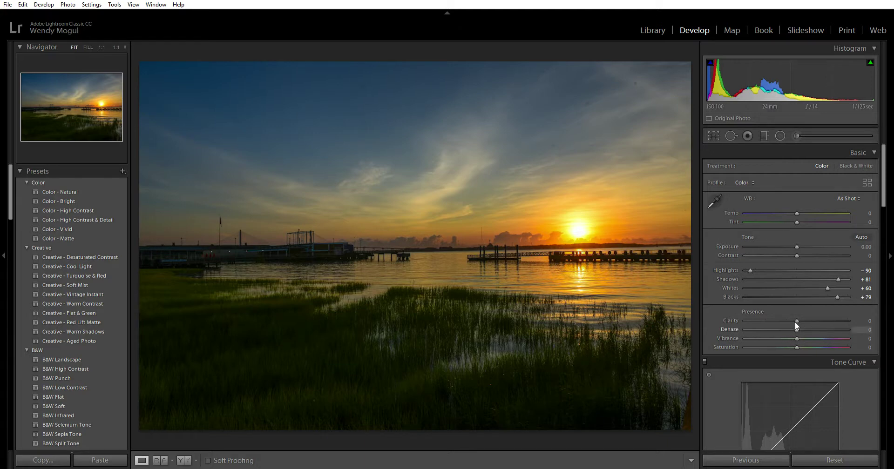
Set Dehaze to +53 and raise Vibrance to +48 in the presence adjustments
{"action": "left_click_drag", "start_coordinate": [794, 322], "coordinate": [823, 323]}
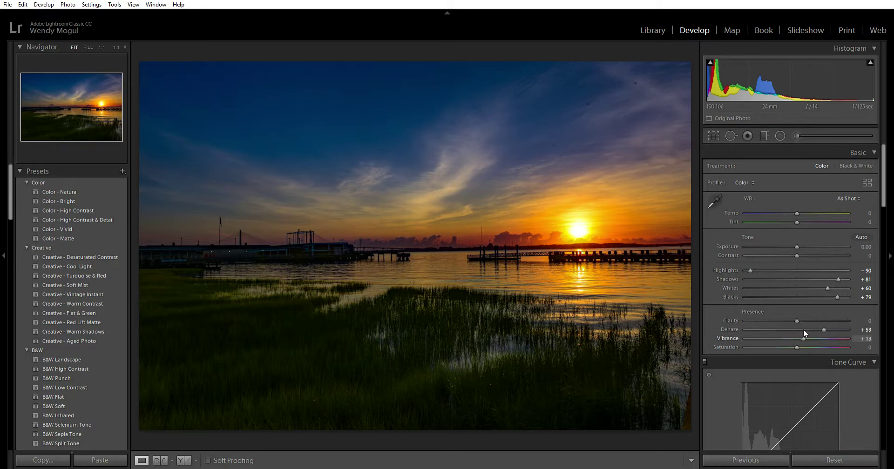
{"action": "left_click_drag", "start_coordinate": [814, 330], "coordinate": [834, 342]}
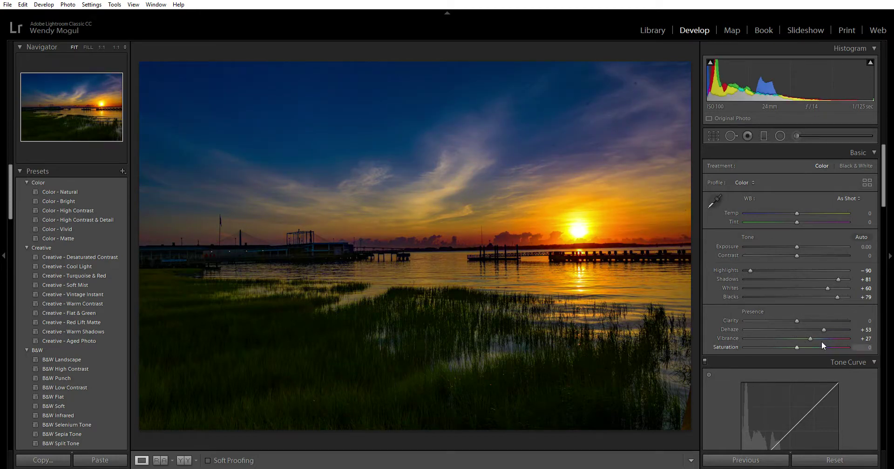
{"action": "left_click_drag", "start_coordinate": [823, 330], "coordinate": [820, 330]}
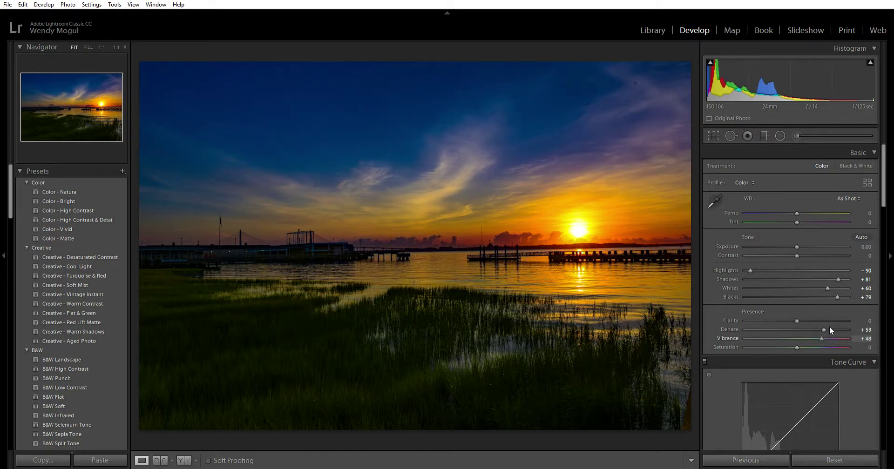
Lift the dark tones in the tone curve by setting Darks to +12 and Shadows to +18
{"action": "scroll", "coordinate": [882, 273], "scroll_direction": "down", "scroll_amount": 8}
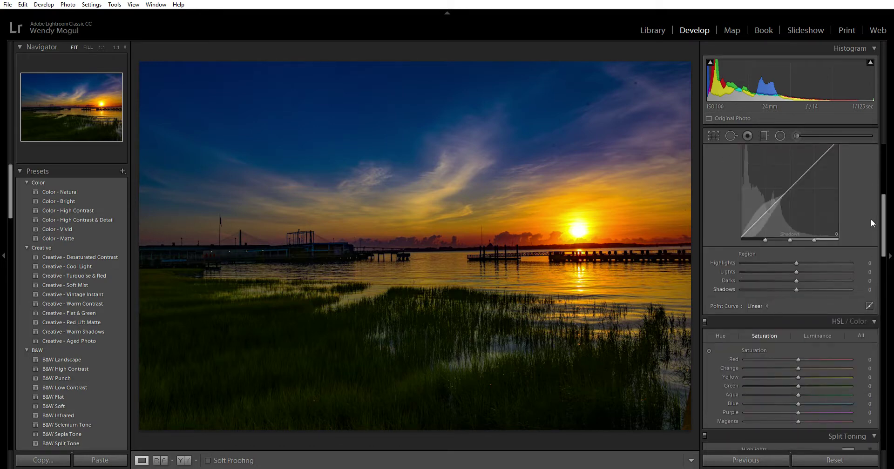
{"action": "scroll", "coordinate": [886, 208], "scroll_direction": "up", "scroll_amount": 3}
{"action": "scroll", "coordinate": [886, 214], "scroll_direction": "down", "scroll_amount": 3}
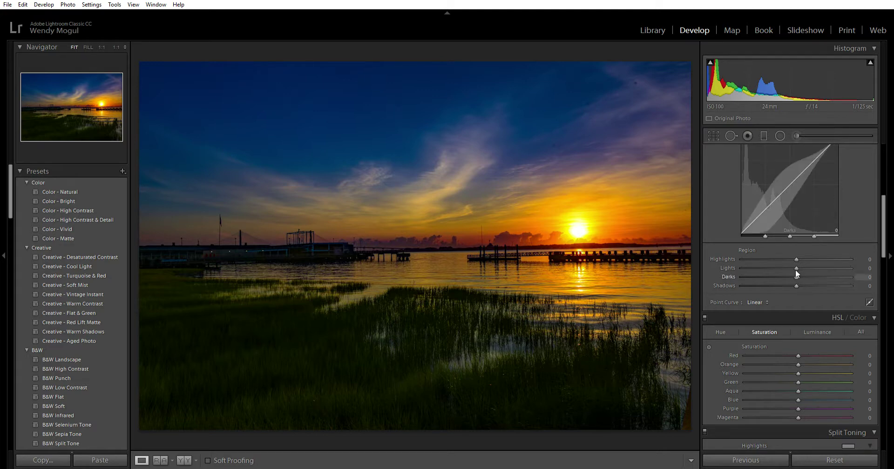
{"action": "mouse_move", "coordinate": [795, 270]}
{"action": "left_mouse_down"}
{"action": "mouse_move", "coordinate": [820, 271]}
{"action": "mouse_move", "coordinate": [784, 270]}
{"action": "mouse_move", "coordinate": [831, 281]}
{"action": "mouse_move", "coordinate": [808, 278]}
{"action": "left_mouse_up"}
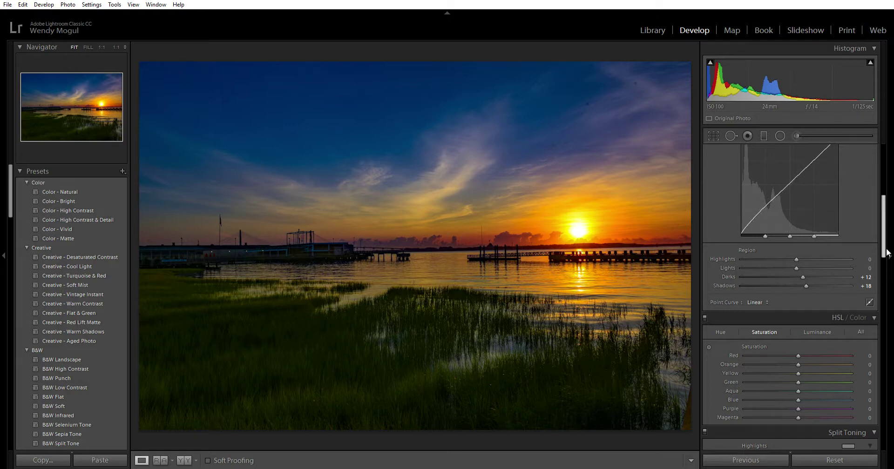
Remove chromatic aberration and enable profile corrections for the lens
{"action": "scroll", "coordinate": [884, 234], "scroll_direction": "down", "scroll_amount": 5}
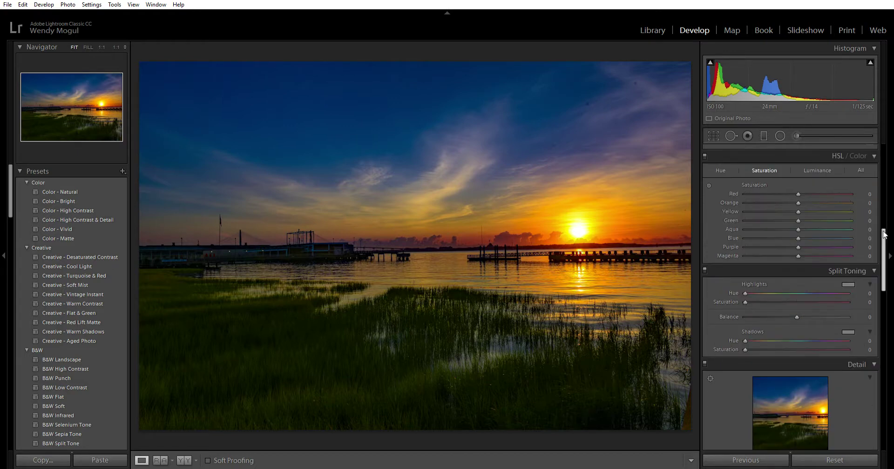
{"action": "scroll", "coordinate": [883, 234], "scroll_direction": "down", "scroll_amount": 4}
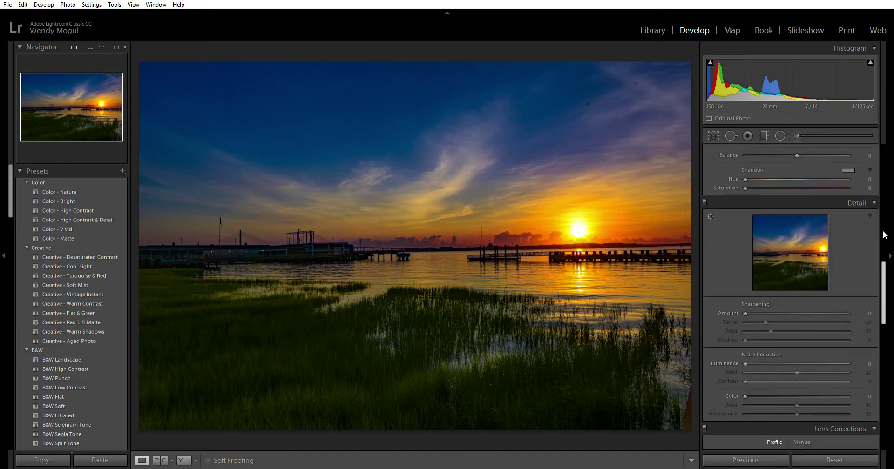
{"action": "scroll", "coordinate": [884, 234], "scroll_direction": "down", "scroll_amount": 3}
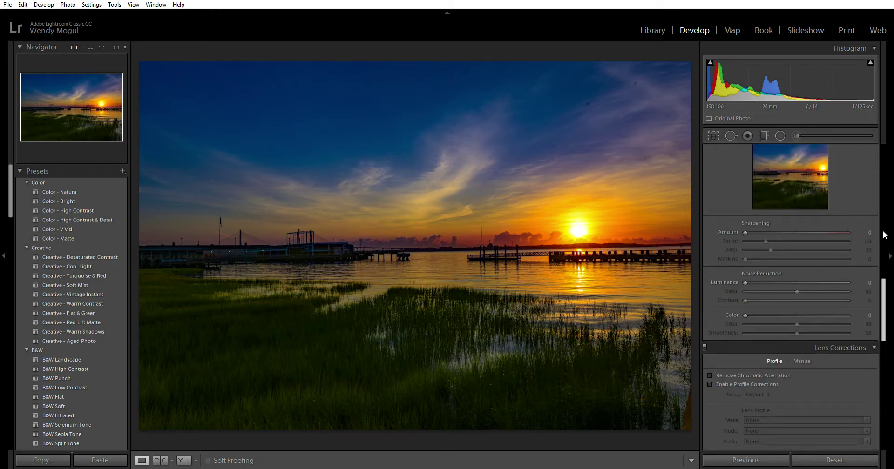
{"action": "scroll", "coordinate": [884, 234], "scroll_direction": "down", "scroll_amount": 2}
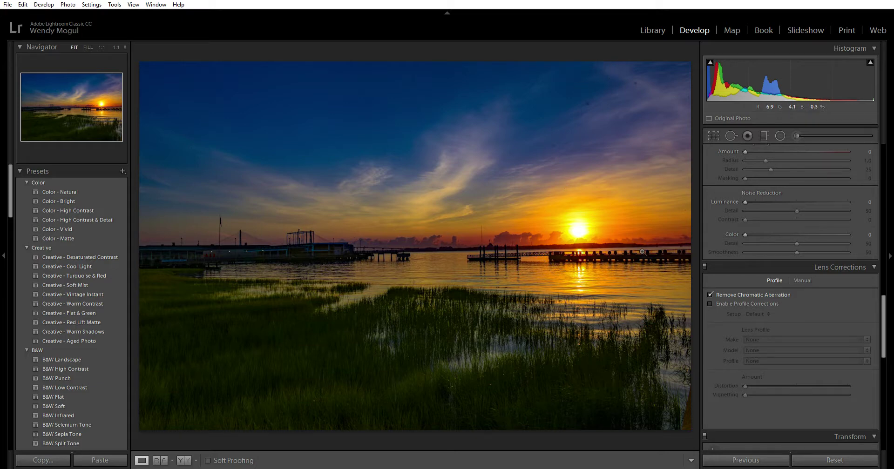
{"action": "left_click", "coordinate": [709, 303]}
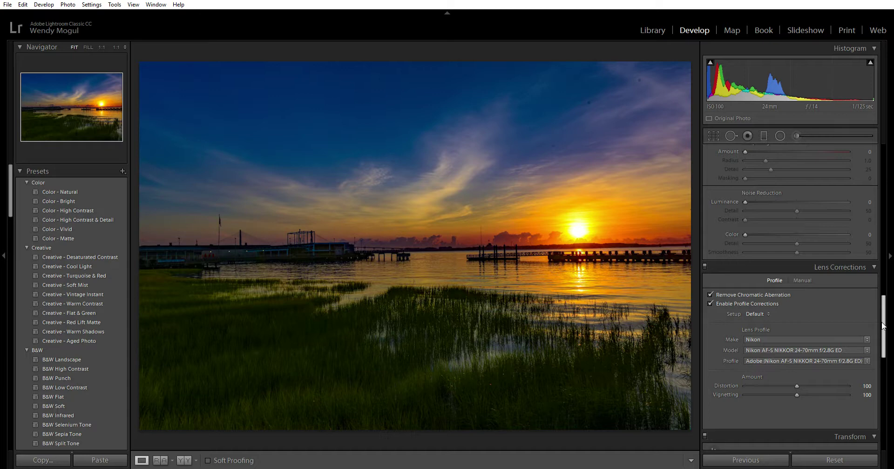
Straighten the horizon with the Level Upright correction and constrain the crop
{"action": "scroll", "coordinate": [882, 326], "scroll_direction": "down", "scroll_amount": 5}
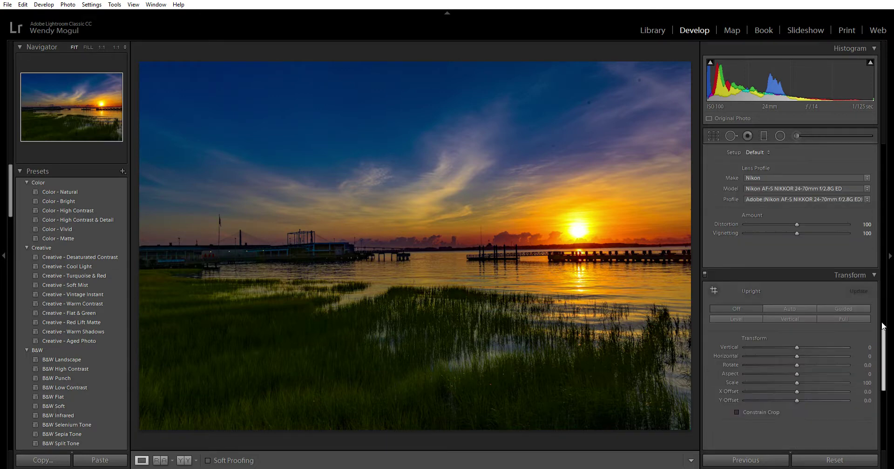
{"action": "scroll", "coordinate": [882, 326], "scroll_direction": "down", "scroll_amount": 3}
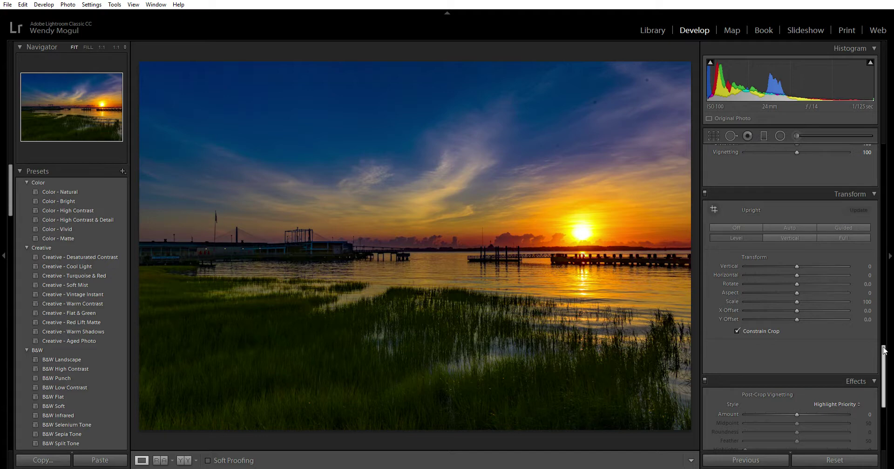
{"action": "scroll", "coordinate": [884, 350], "scroll_direction": "down", "scroll_amount": 3}
Return to the basic adjustments and set Vibrance to +74
{"action": "scroll", "coordinate": [884, 351], "scroll_direction": "up", "scroll_amount": 8}
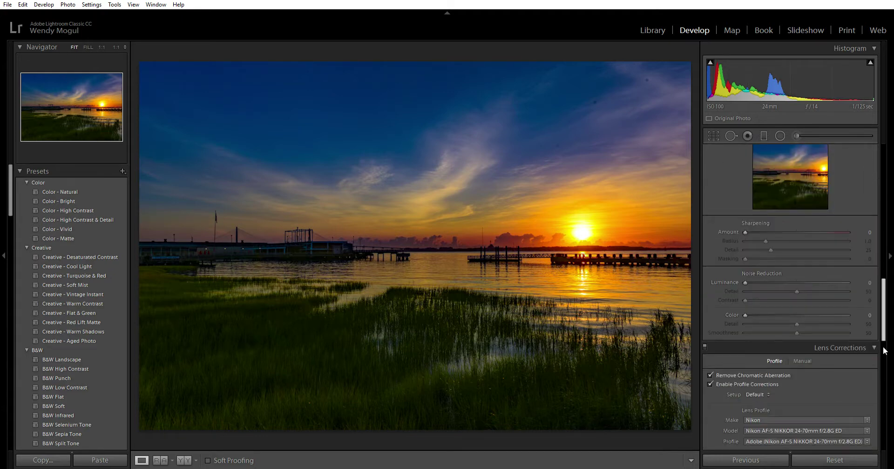
{"action": "scroll", "coordinate": [884, 350], "scroll_direction": "up", "scroll_amount": 2}
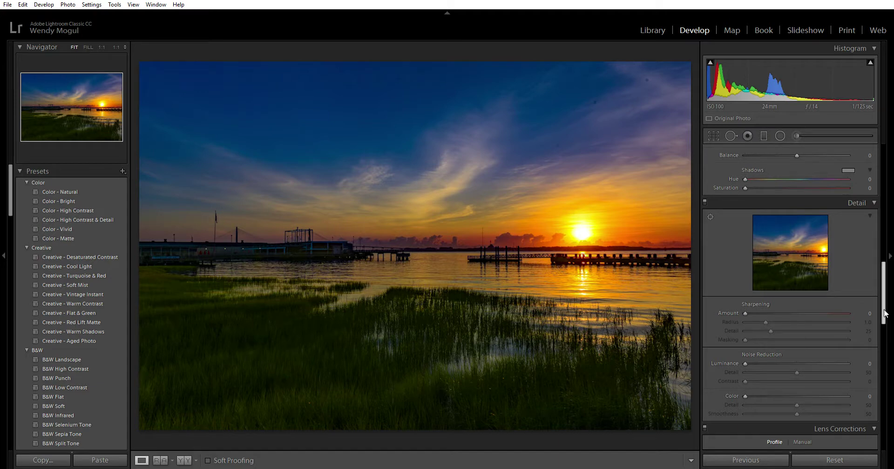
{"action": "scroll", "coordinate": [884, 313], "scroll_direction": "down", "scroll_amount": 3}
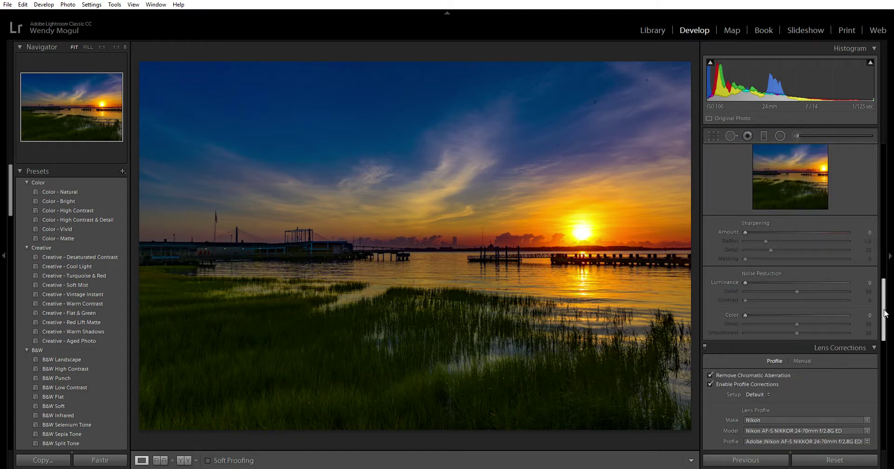
{"action": "scroll", "coordinate": [885, 313], "scroll_direction": "up", "scroll_amount": 6}
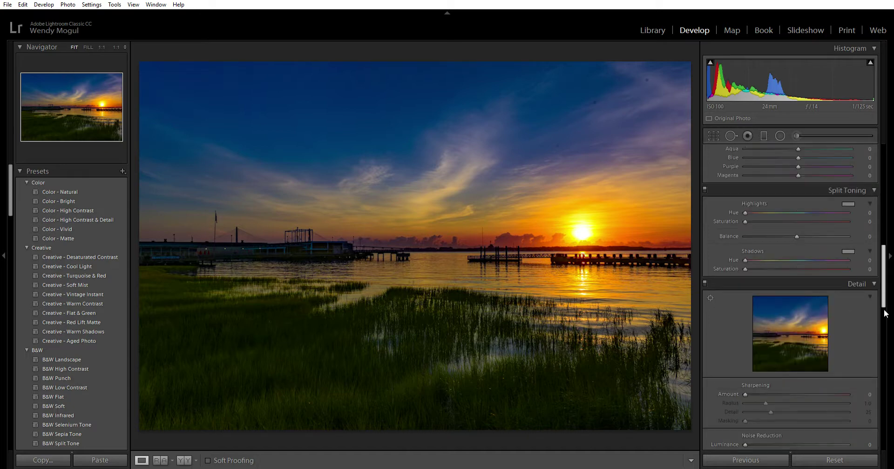
{"action": "scroll", "coordinate": [885, 314], "scroll_direction": "up", "scroll_amount": 9}
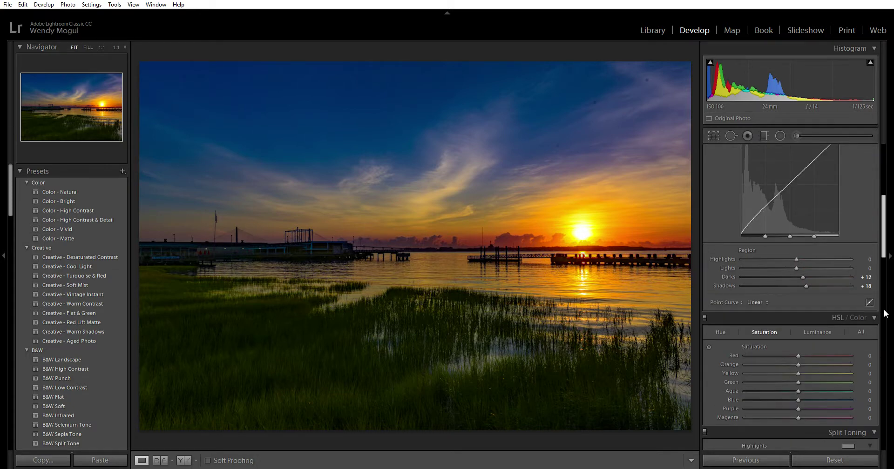
{"action": "scroll", "coordinate": [885, 313], "scroll_direction": "up", "scroll_amount": 9}
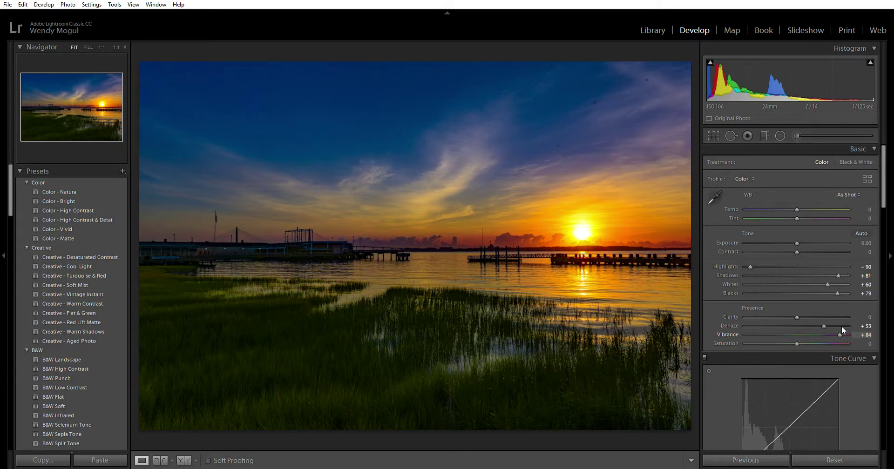
{"action": "left_click_drag", "start_coordinate": [840, 326], "coordinate": [837, 329]}
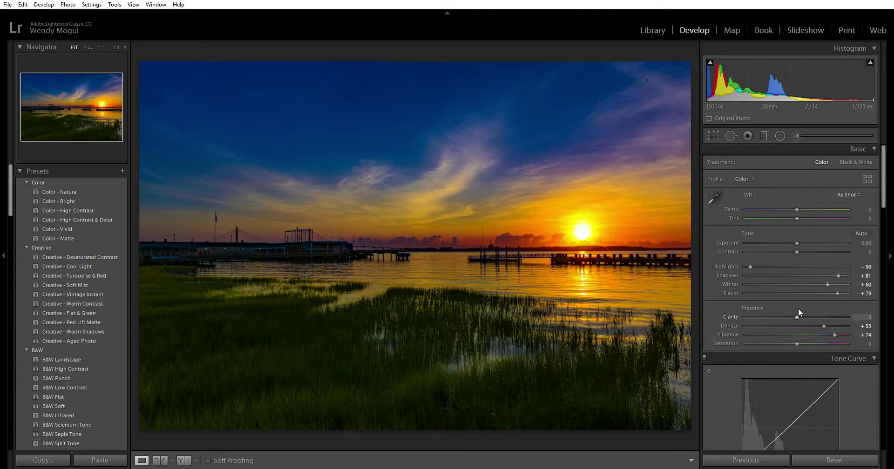
Refine the basic adjustments with Blacks at +100, Clarity at +19 and Contrast at +10
{"action": "left_click_drag", "start_coordinate": [797, 308], "coordinate": [848, 293]}
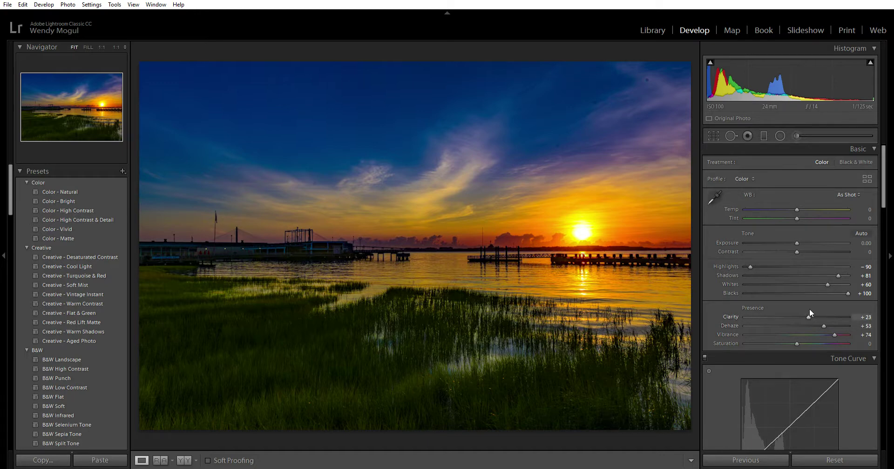
{"action": "left_click_drag", "start_coordinate": [804, 308], "coordinate": [806, 308]}
{"action": "mouse_move", "coordinate": [797, 243]}
{"action": "left_mouse_down"}
{"action": "mouse_move", "coordinate": [809, 243]}
{"action": "mouse_move", "coordinate": [800, 243]}
{"action": "left_mouse_up"}
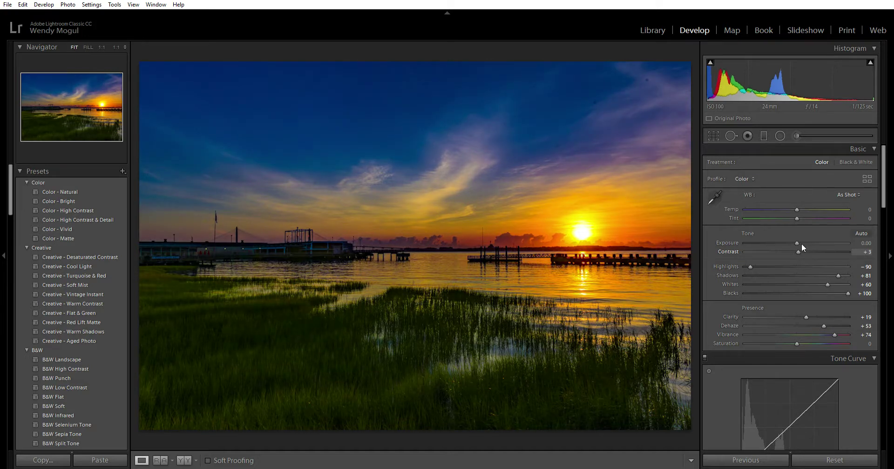
{"action": "left_click_drag", "start_coordinate": [801, 244], "coordinate": [801, 244]}
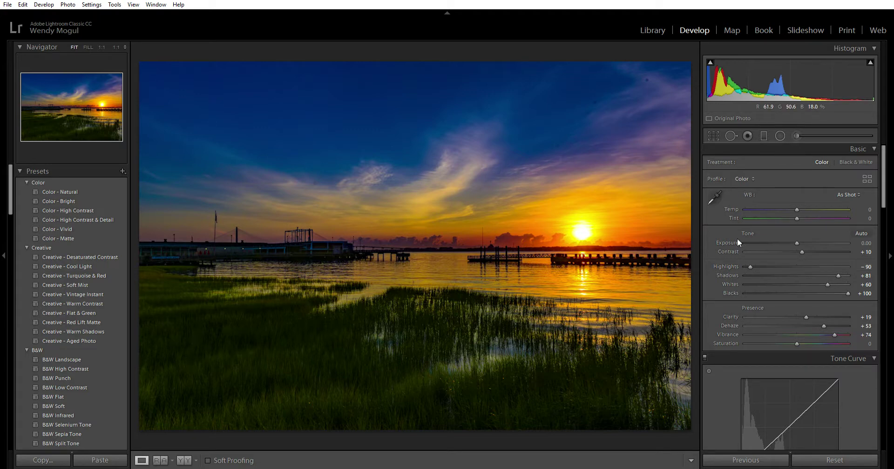
Paint a Dodge (Lighten) adjustment brush mask over the grass and water foreground, showing the mask overlay to fill missed areas
{"action": "left_click", "coordinate": [796, 135]}
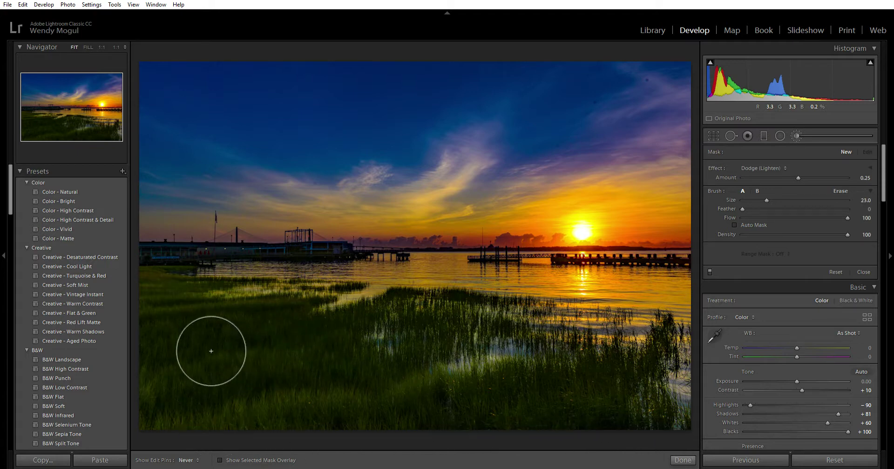
{"action": "mouse_move", "coordinate": [197, 306]}
{"action": "left_mouse_down"}
{"action": "mouse_move", "coordinate": [415, 320]}
{"action": "mouse_move", "coordinate": [724, 315]}
{"action": "mouse_move", "coordinate": [202, 314]}
{"action": "mouse_move", "coordinate": [191, 419]}
{"action": "mouse_move", "coordinate": [352, 435]}
{"action": "mouse_move", "coordinate": [701, 432]}
{"action": "mouse_move", "coordinate": [680, 376]}
{"action": "mouse_move", "coordinate": [300, 340]}
{"action": "left_mouse_up"}
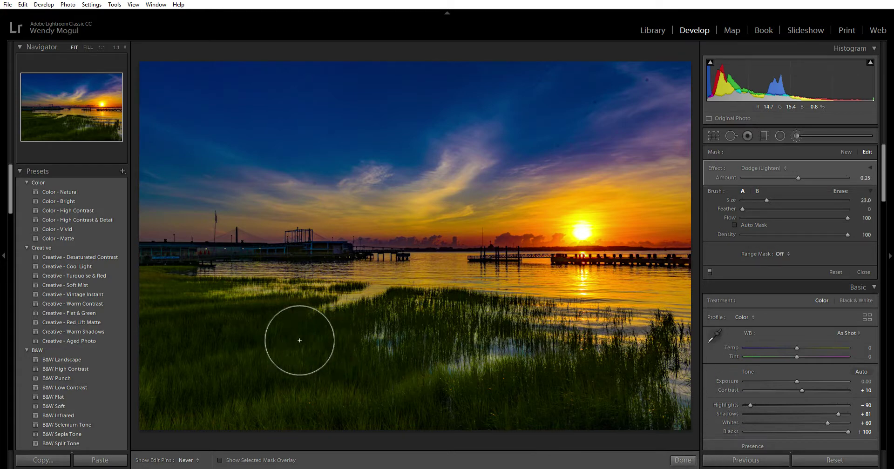
{"action": "left_click", "coordinate": [220, 459]}
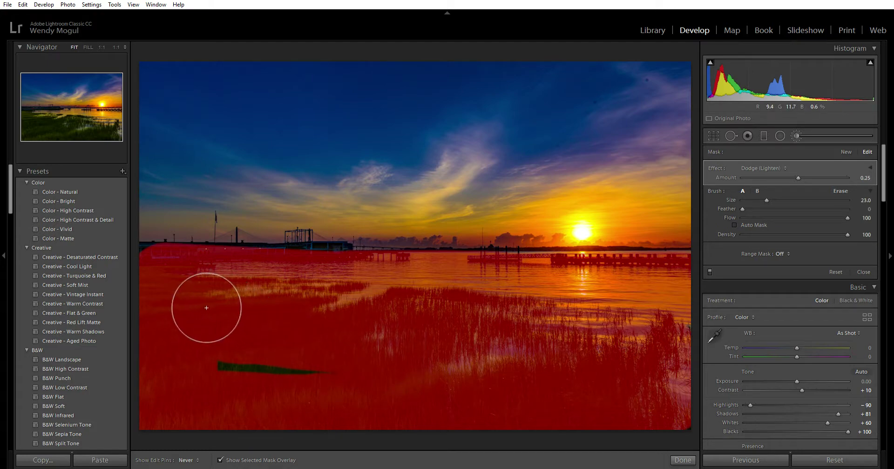
{"action": "left_click_drag", "start_coordinate": [269, 397], "coordinate": [353, 393]}
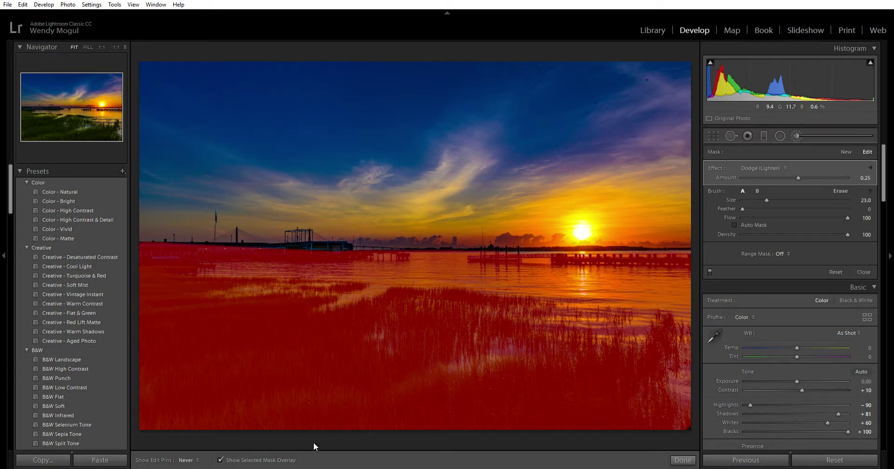
Hide the mask overlay and set the Dodge (Lighten) amount for the foreground mask to 0.61
{"action": "left_click", "coordinate": [220, 460]}
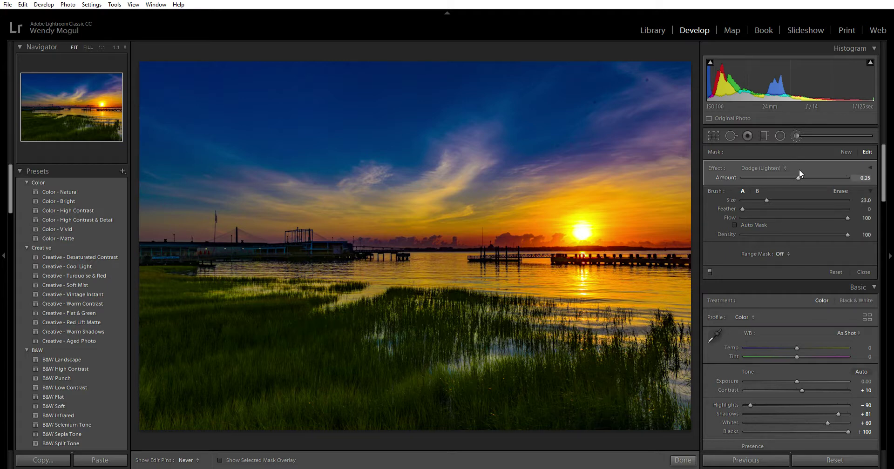
{"action": "left_click_drag", "start_coordinate": [806, 170], "coordinate": [804, 171]}
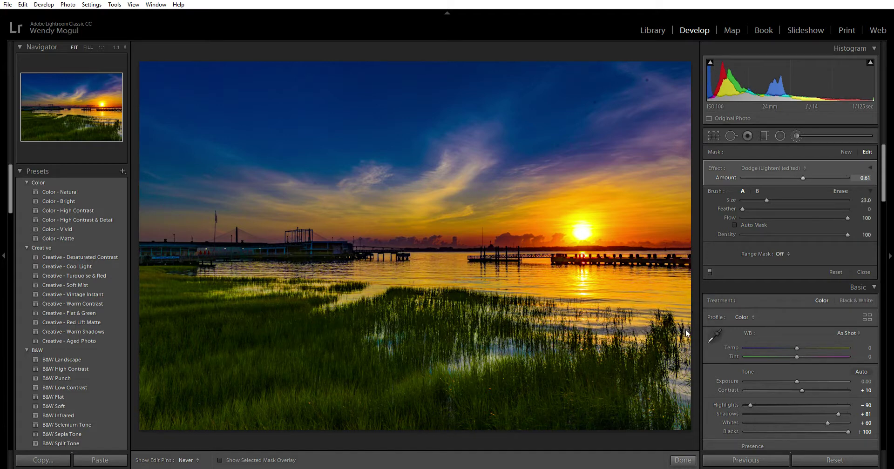
Close the foreground brush and paint a new Dehaze adjustment brush mask over the sky with its amount set to 9
{"action": "left_click", "coordinate": [681, 459]}
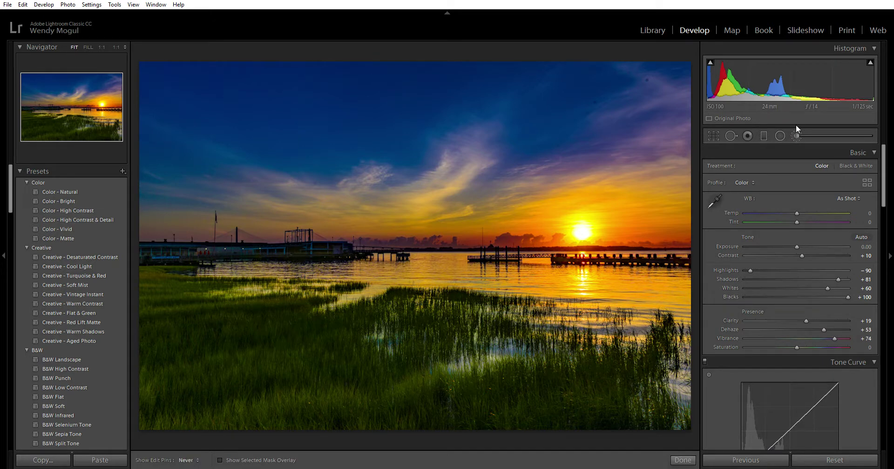
{"action": "key", "text": "k"}
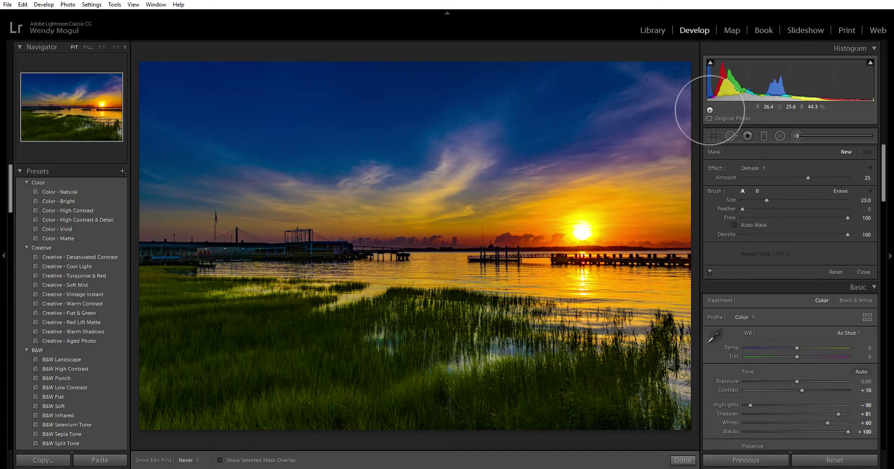
{"action": "mouse_move", "coordinate": [710, 109]}
{"action": "left_mouse_down"}
{"action": "mouse_move", "coordinate": [175, 113]}
{"action": "mouse_move", "coordinate": [729, 154]}
{"action": "mouse_move", "coordinate": [697, 165]}
{"action": "mouse_move", "coordinate": [160, 178]}
{"action": "mouse_move", "coordinate": [205, 202]}
{"action": "mouse_move", "coordinate": [180, 237]}
{"action": "mouse_move", "coordinate": [193, 249]}
{"action": "mouse_move", "coordinate": [269, 240]}
{"action": "mouse_move", "coordinate": [730, 239]}
{"action": "left_mouse_up"}
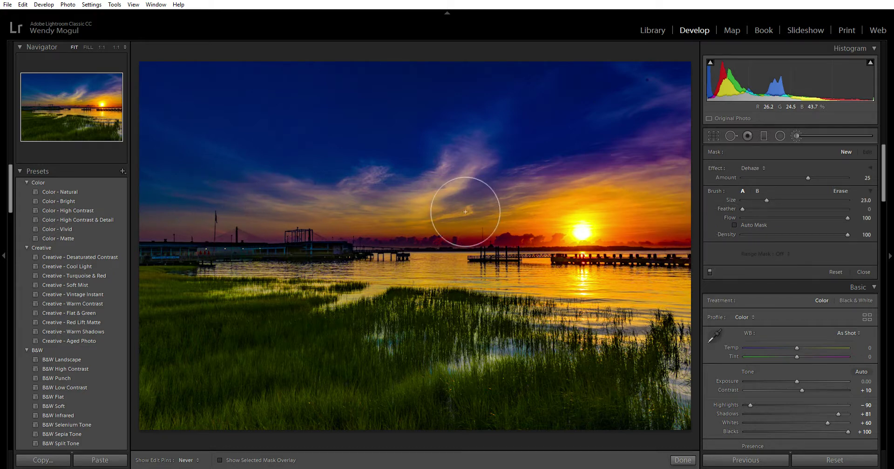
{"action": "left_click", "coordinate": [810, 170]}
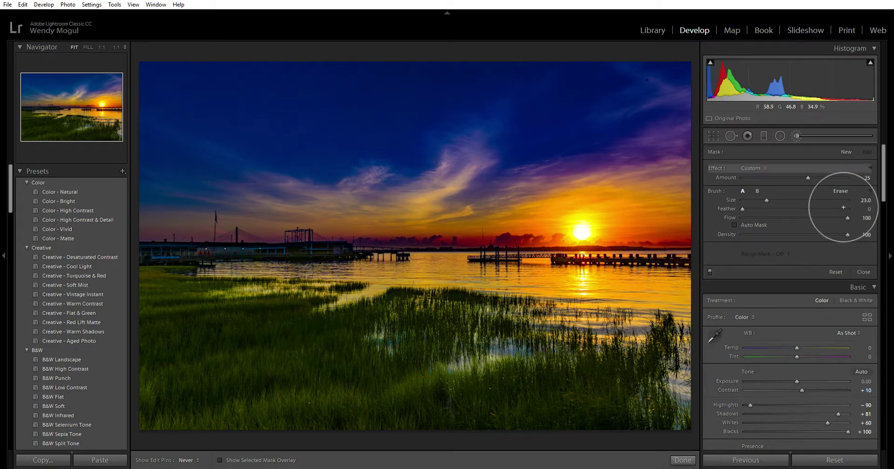
{"action": "mouse_move", "coordinate": [807, 173]}
{"action": "left_mouse_down"}
{"action": "mouse_move", "coordinate": [790, 174]}
{"action": "mouse_move", "coordinate": [800, 172]}
{"action": "left_mouse_up"}
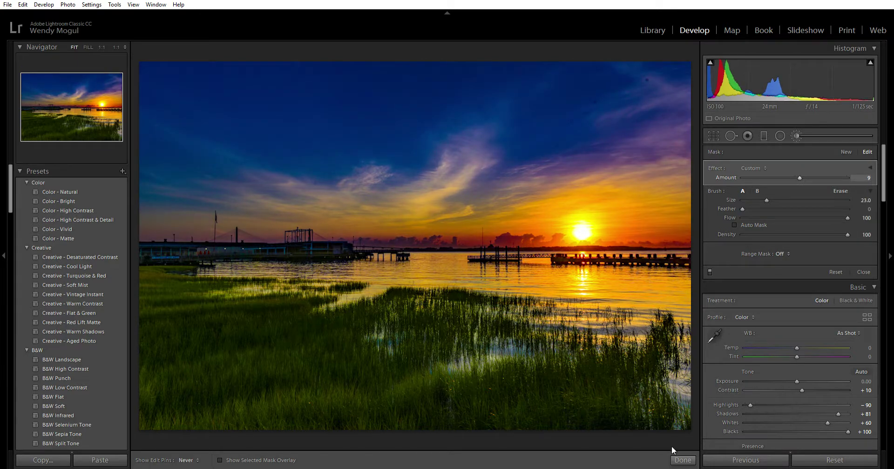
{"action": "left_click", "coordinate": [682, 460]}
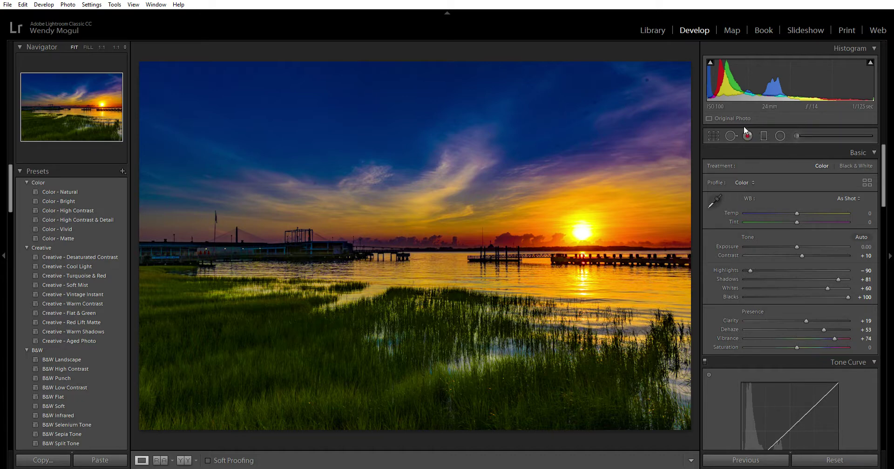
Remove the dark spot in the upper-right part of the sky with the Spot Removal tool in Heal mode
{"action": "left_click", "coordinate": [731, 129]}
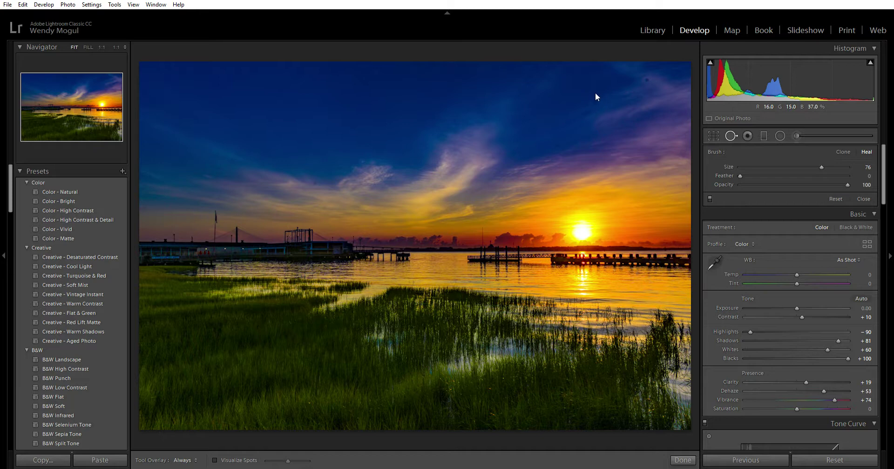
{"action": "left_click", "coordinate": [646, 80]}
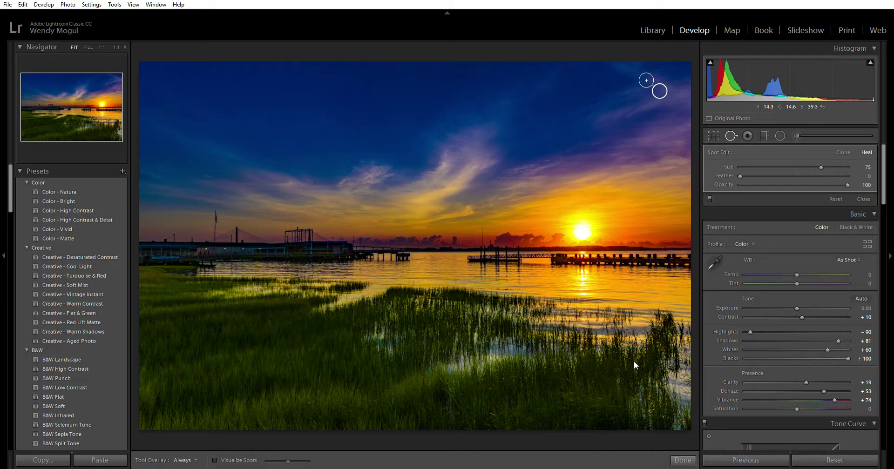
{"action": "left_click", "coordinate": [683, 459]}
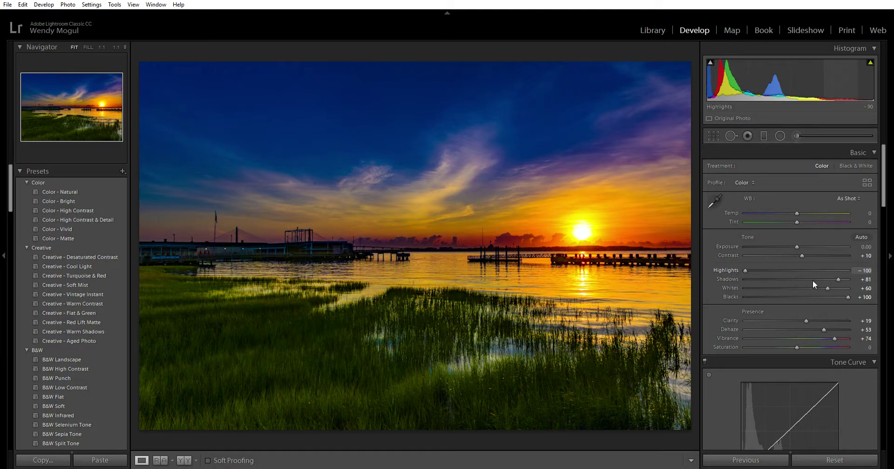
Refine the basic tone with Highlights at -100, Shadows at +100, Whites at +29, Exposure at +0.52 and Contrast at +14
{"action": "left_click_drag", "start_coordinate": [838, 280], "coordinate": [843, 272]}
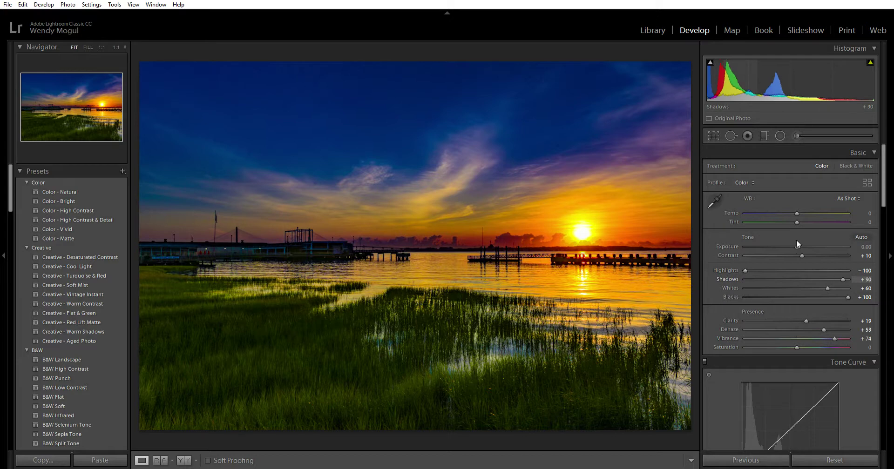
{"action": "left_click_drag", "start_coordinate": [796, 240], "coordinate": [800, 239]}
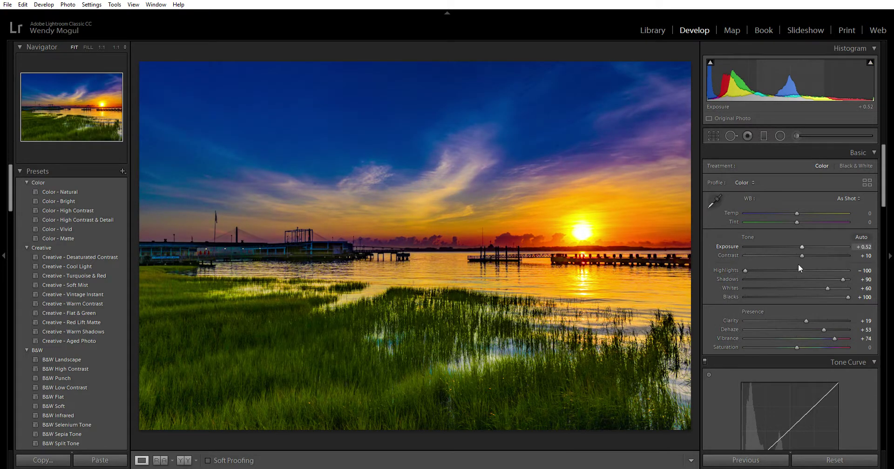
{"action": "left_click_drag", "start_coordinate": [819, 277], "coordinate": [850, 278]}
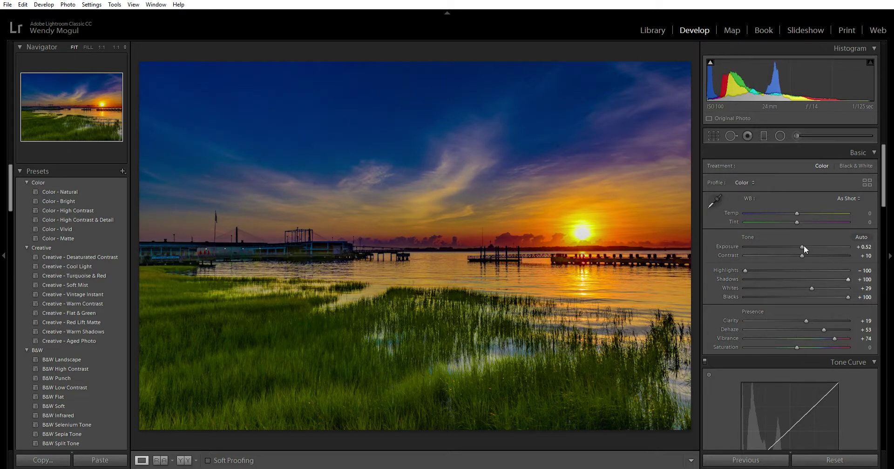
{"action": "left_click_drag", "start_coordinate": [807, 250], "coordinate": [804, 250]}
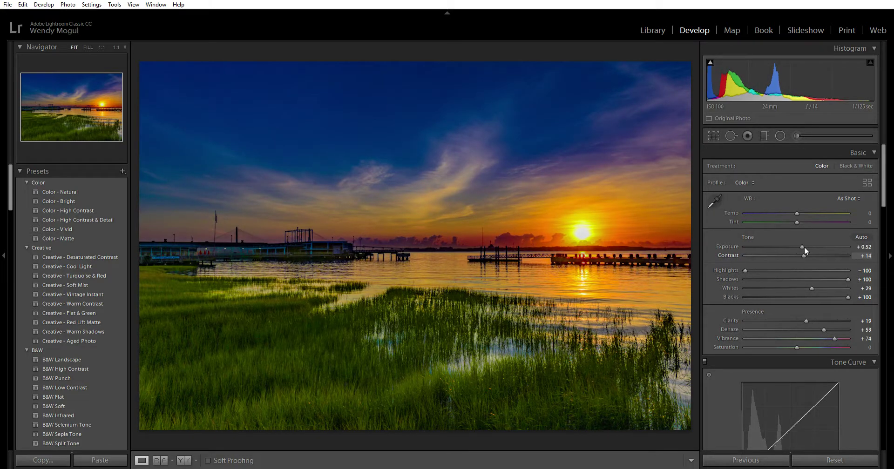
Strengthen the photo's colors by setting Vibrance to +84 and Saturation to +17
{"action": "scroll", "coordinate": [884, 295], "scroll_direction": "down", "scroll_amount": 5}
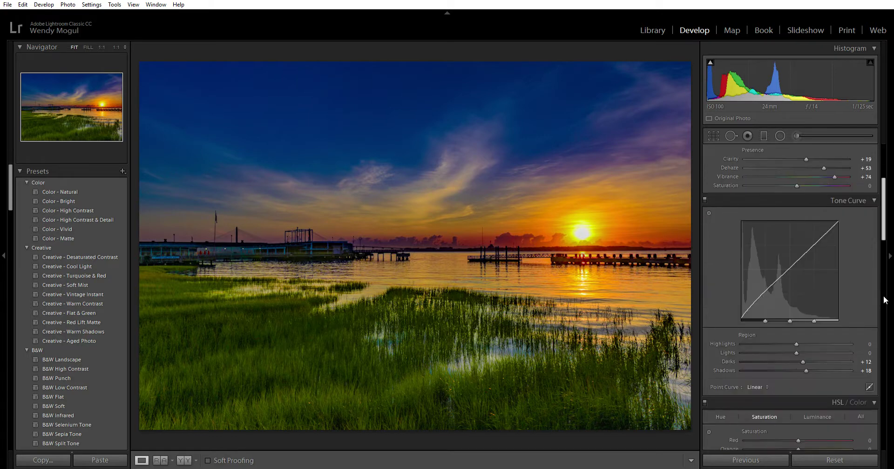
{"action": "scroll", "coordinate": [885, 301], "scroll_direction": "down", "scroll_amount": 10}
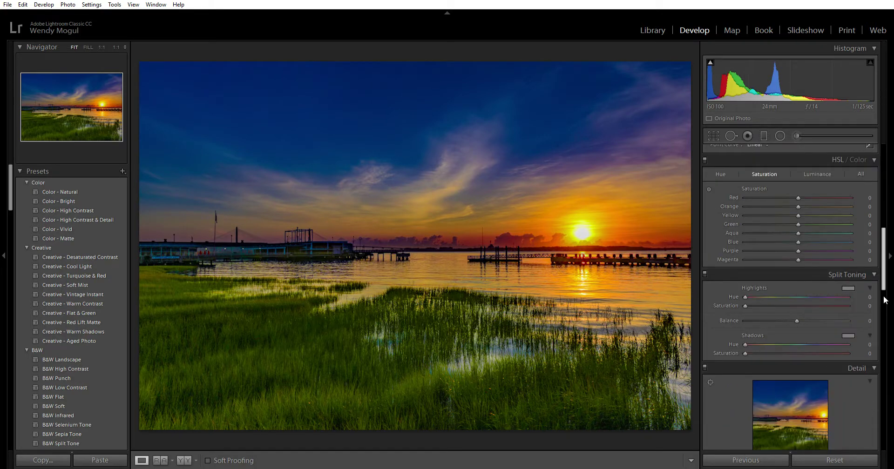
{"action": "scroll", "coordinate": [885, 300], "scroll_direction": "down", "scroll_amount": 3}
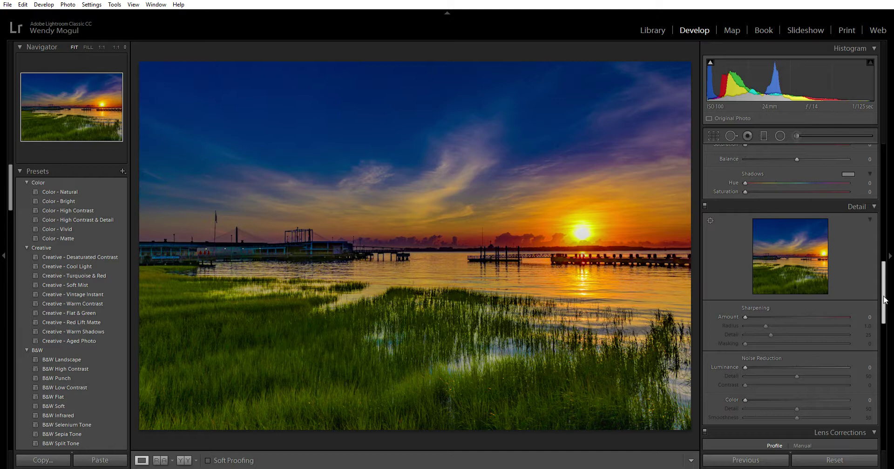
{"action": "scroll", "coordinate": [884, 300], "scroll_direction": "up", "scroll_amount": 15}
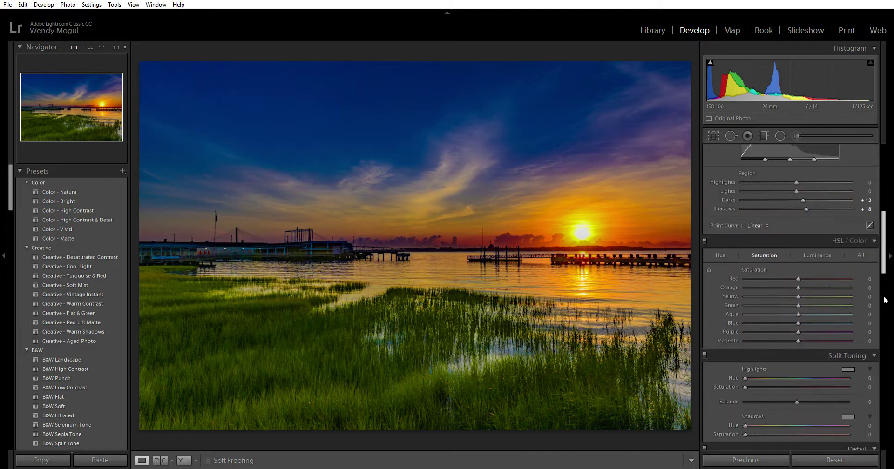
{"action": "scroll", "coordinate": [885, 300], "scroll_direction": "up", "scroll_amount": 3}
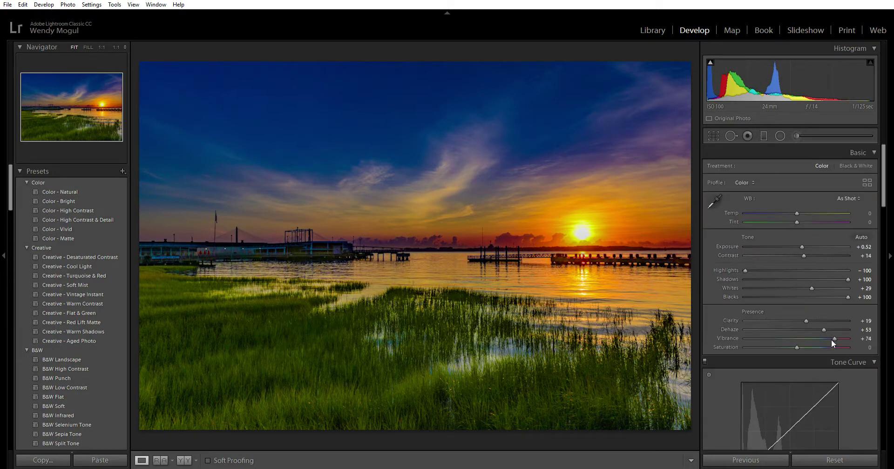
{"action": "left_click_drag", "start_coordinate": [832, 339], "coordinate": [840, 331]}
{"action": "left_click_drag", "start_coordinate": [794, 340], "coordinate": [803, 341]}
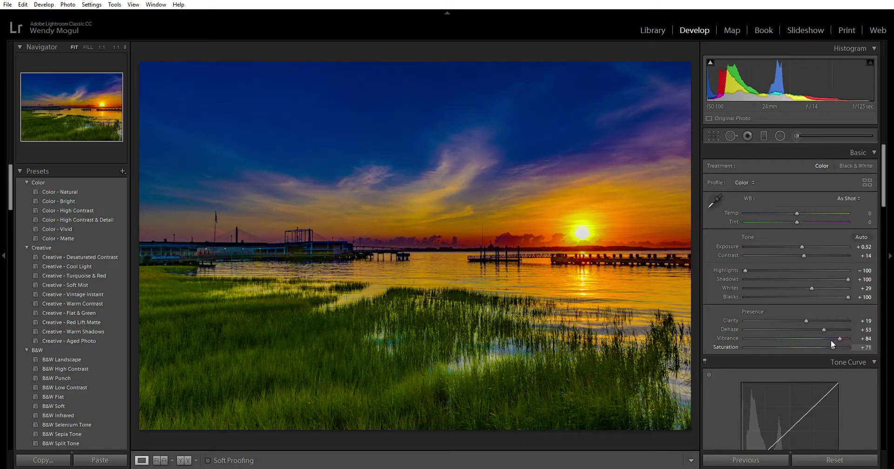
{"action": "left_click_drag", "start_coordinate": [830, 341], "coordinate": [803, 341]}
Apply sharpening with an Amount of 18 and Masking of 77, using the black-and-white mask preview to limit it to edges
{"action": "scroll", "coordinate": [883, 300], "scroll_direction": "down", "scroll_amount": 2}
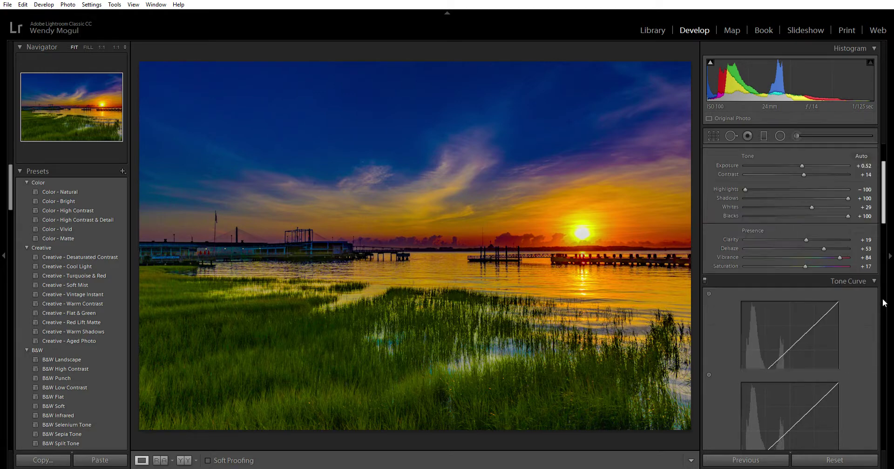
{"action": "scroll", "coordinate": [883, 303], "scroll_direction": "down", "scroll_amount": 6}
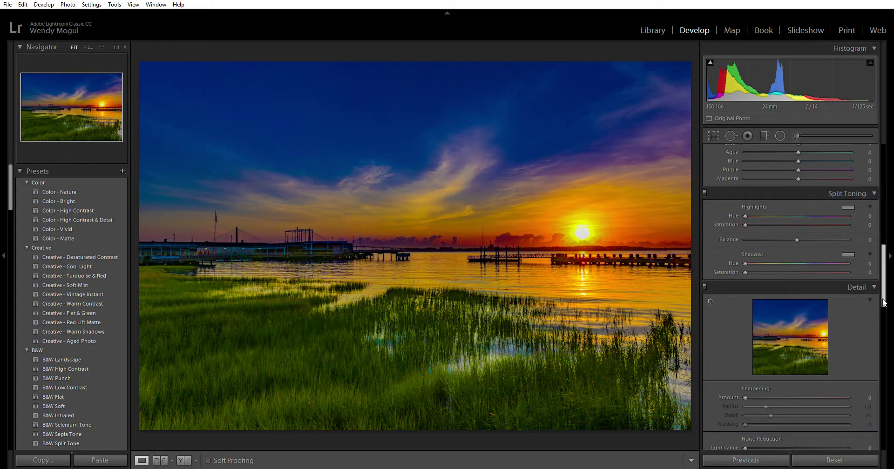
{"action": "scroll", "coordinate": [884, 302], "scroll_direction": "down", "scroll_amount": 4}
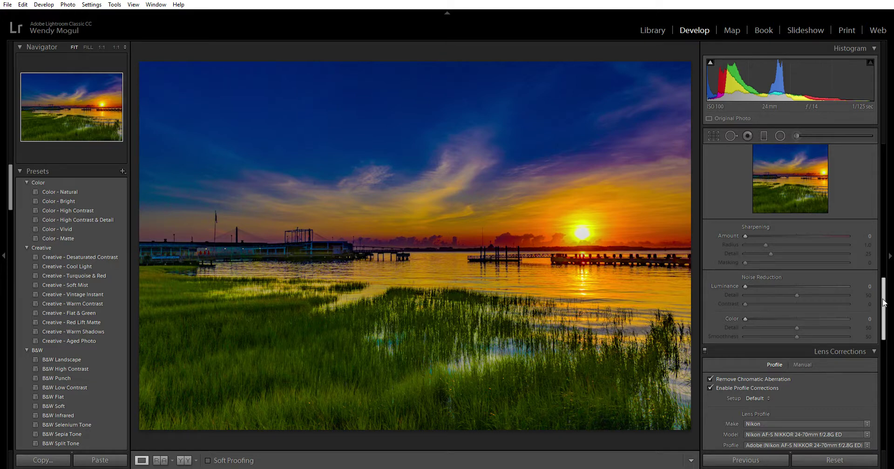
{"action": "key", "text": "alt"}
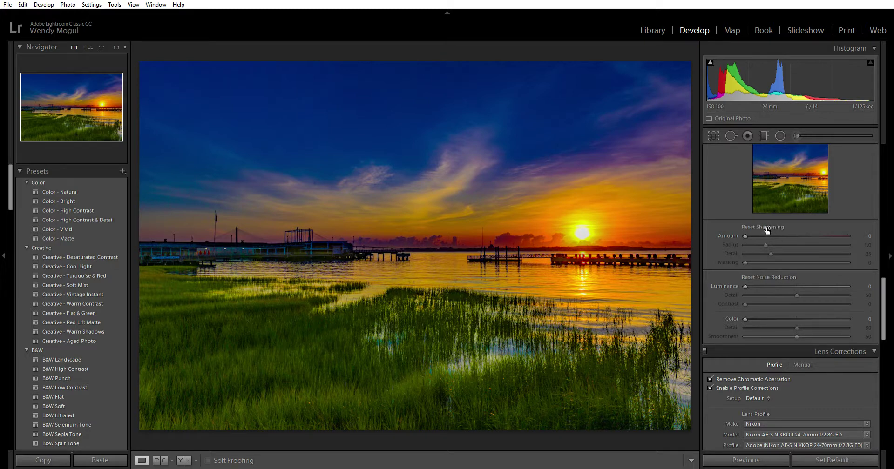
{"action": "left_click_drag", "start_coordinate": [747, 225], "coordinate": [822, 253]}
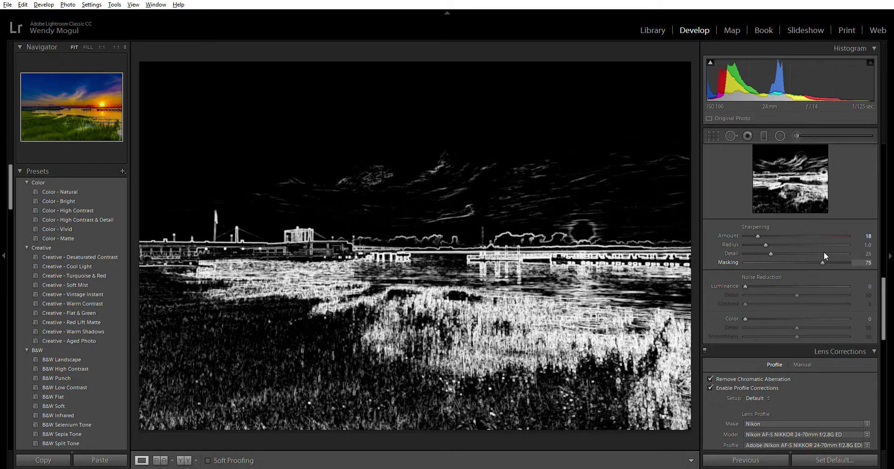
{"action": "left_click_drag", "start_coordinate": [825, 253], "coordinate": [825, 252]}
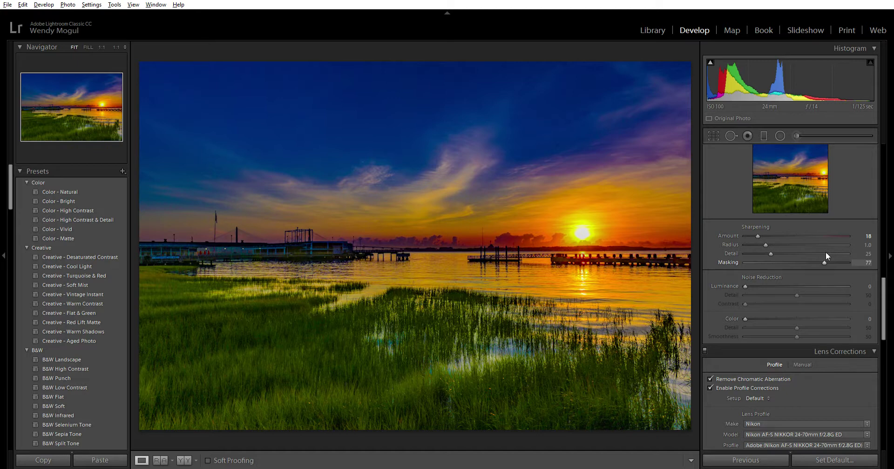
Set the sharpening Amount to 100 while previewing the photo in grayscale
{"action": "key", "text": "alt"}
{"action": "left_click_drag", "start_coordinate": [760, 227], "coordinate": [818, 227]}
{"action": "key", "text": "alt"}
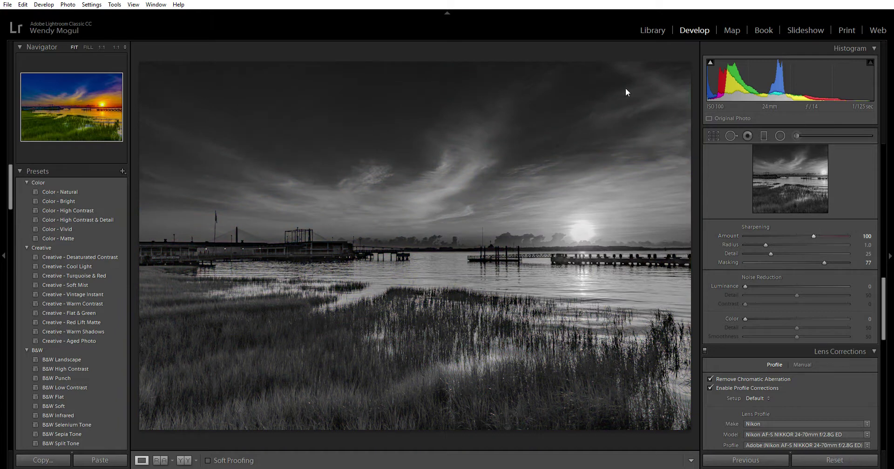